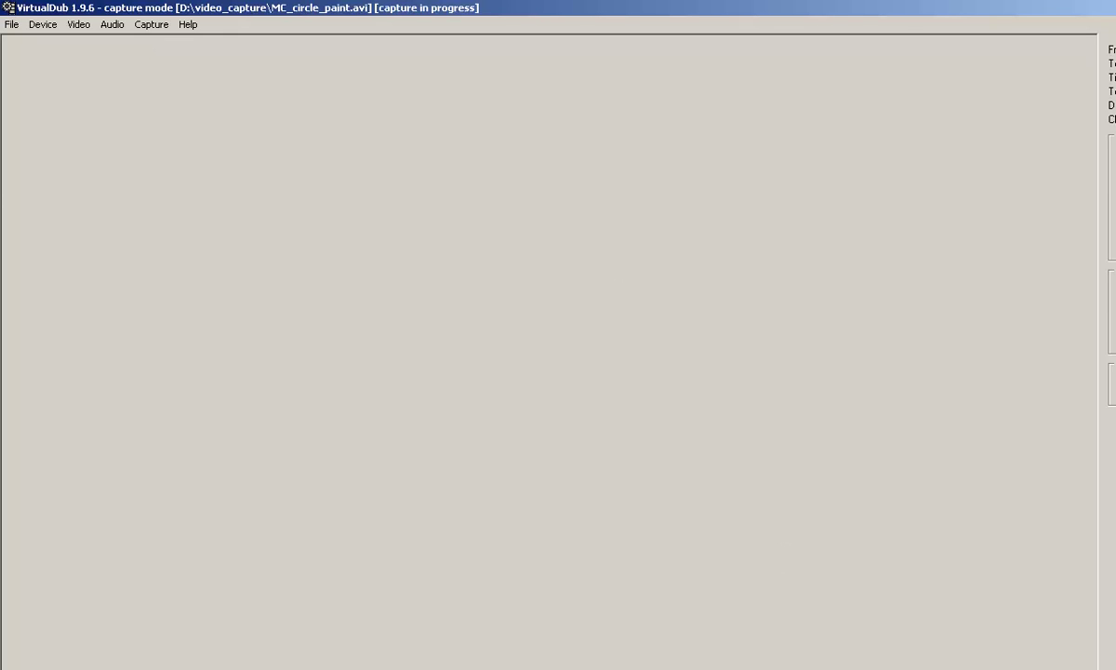
- Leave the running VirtualDub capture and bring up the untitled Paint window
key(alt+Tab)
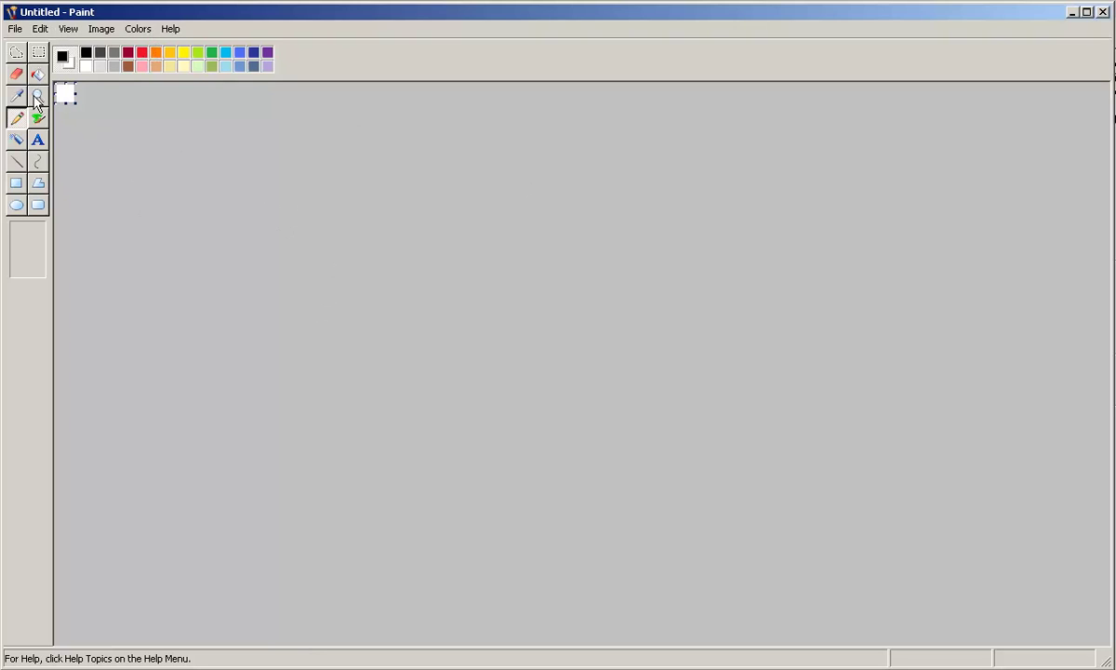
- Set the image attributes to a width and height of 20 pixels
click(103, 30)
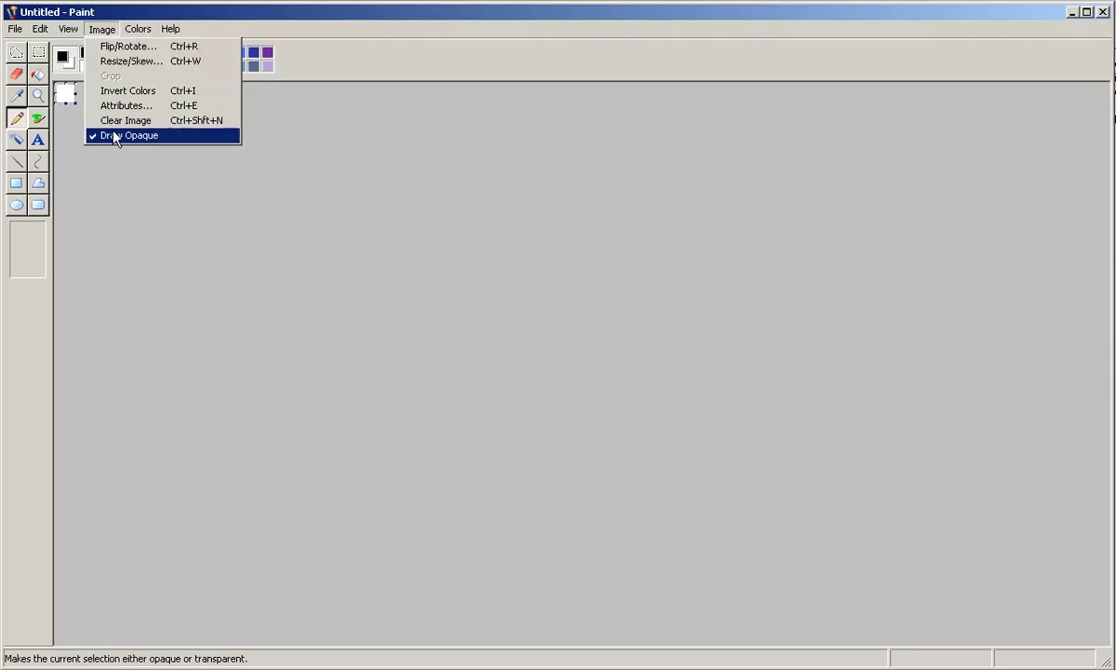
click(102, 105)
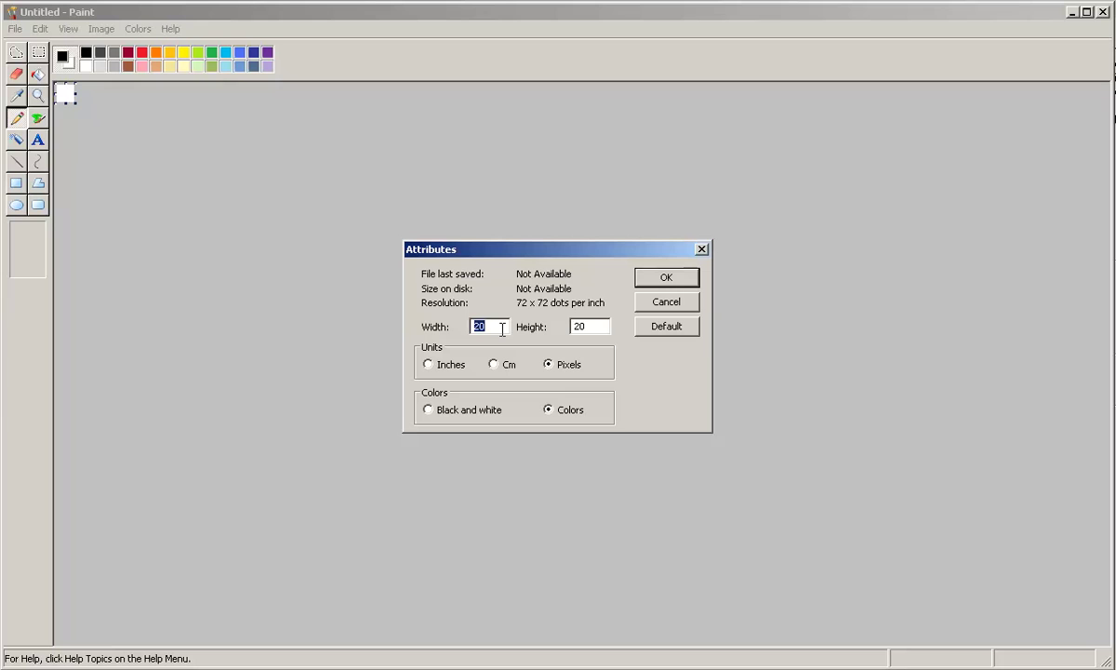
click(654, 286)
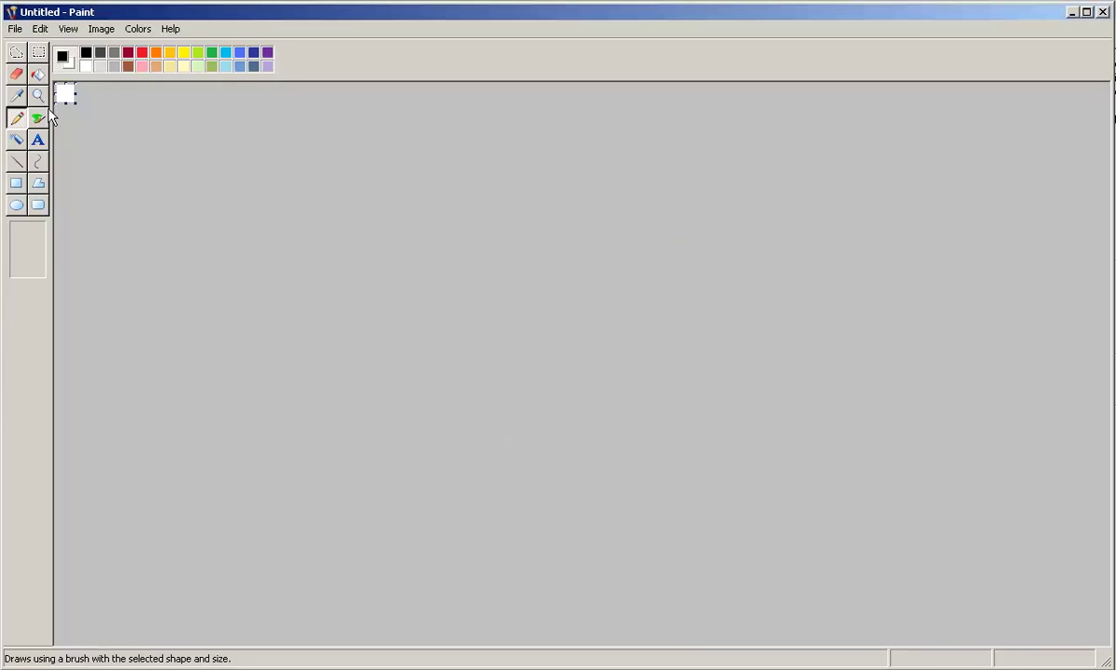
- Zoom to maximum magnification and drag a corner-to-corner ellipse, forming a black circle
click(39, 94)
drag(32, 253, 33, 233)
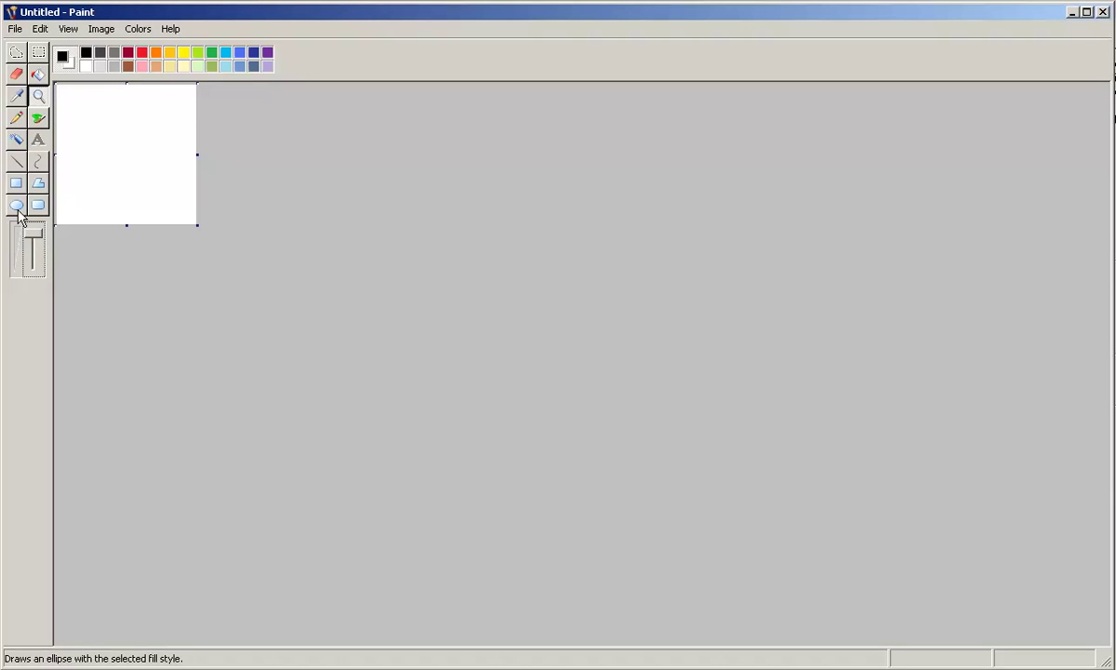
click(17, 211)
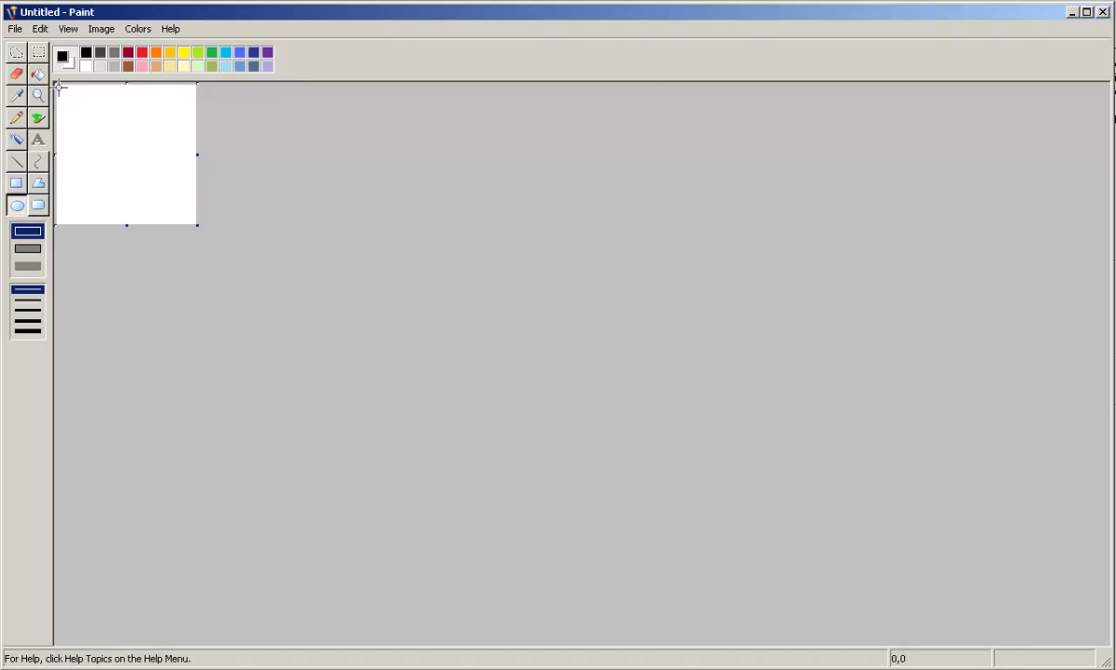
drag(58, 87, 197, 225)
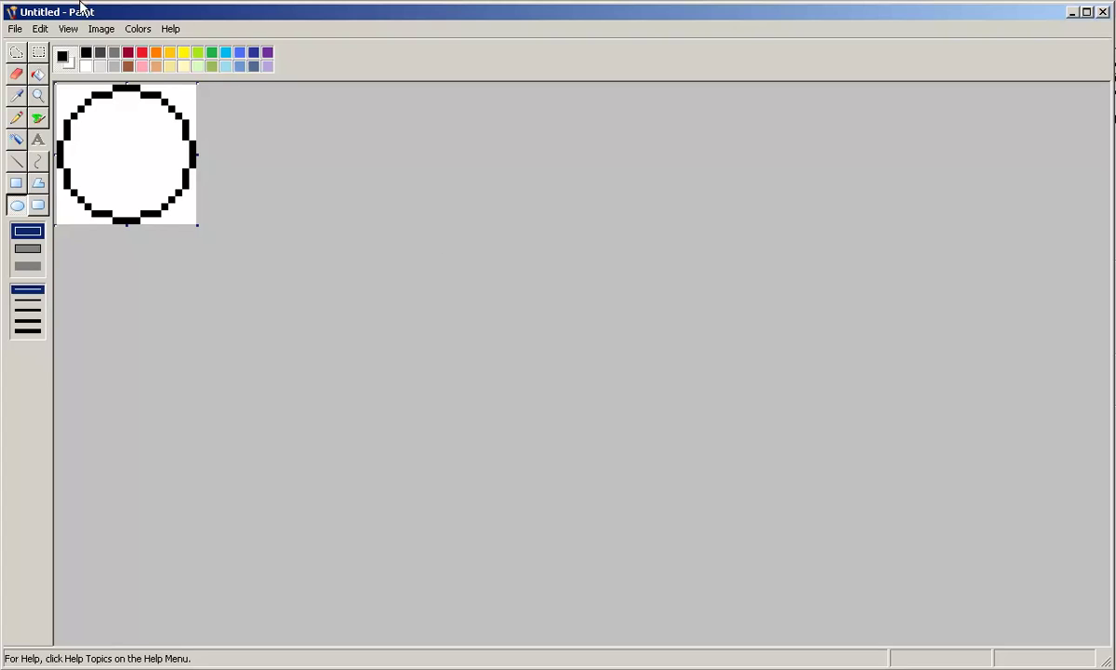
click(136, 29)
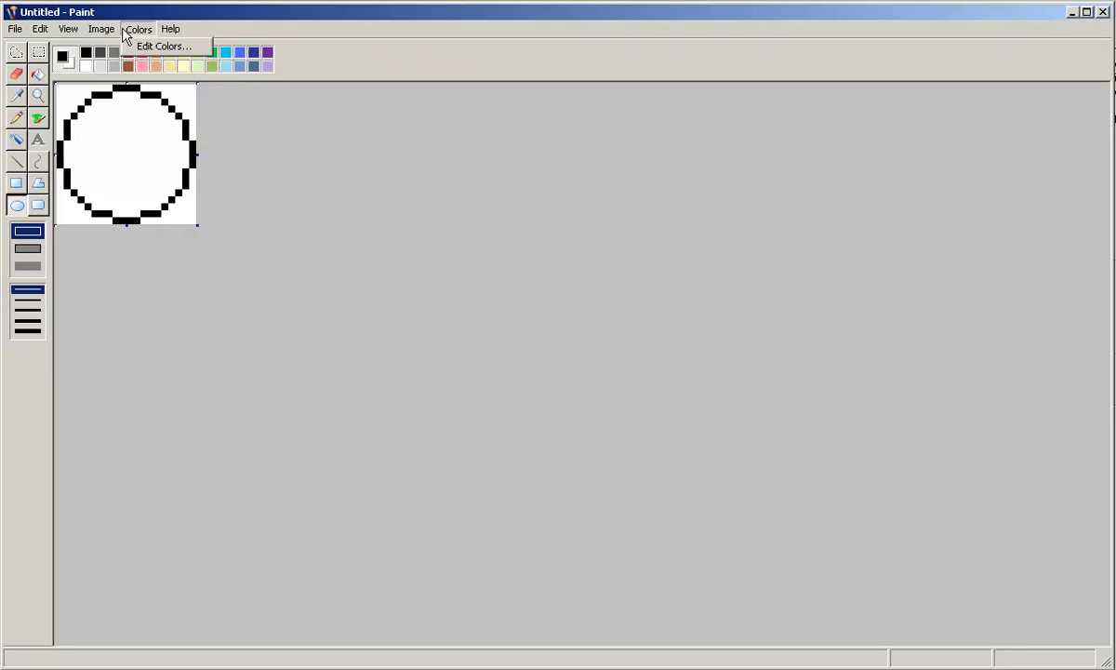
click(173, 25)
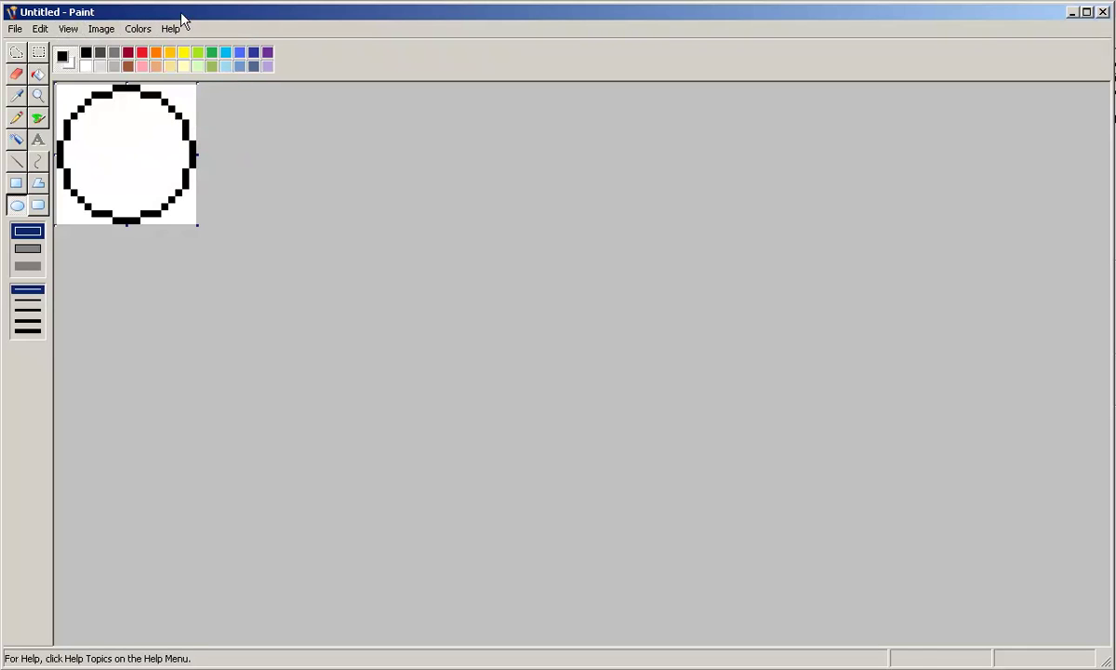
- Pencil extra pixels onto the left, bottom and lower-right arcs, and redraw the upper-right arc smoother
click(22, 115)
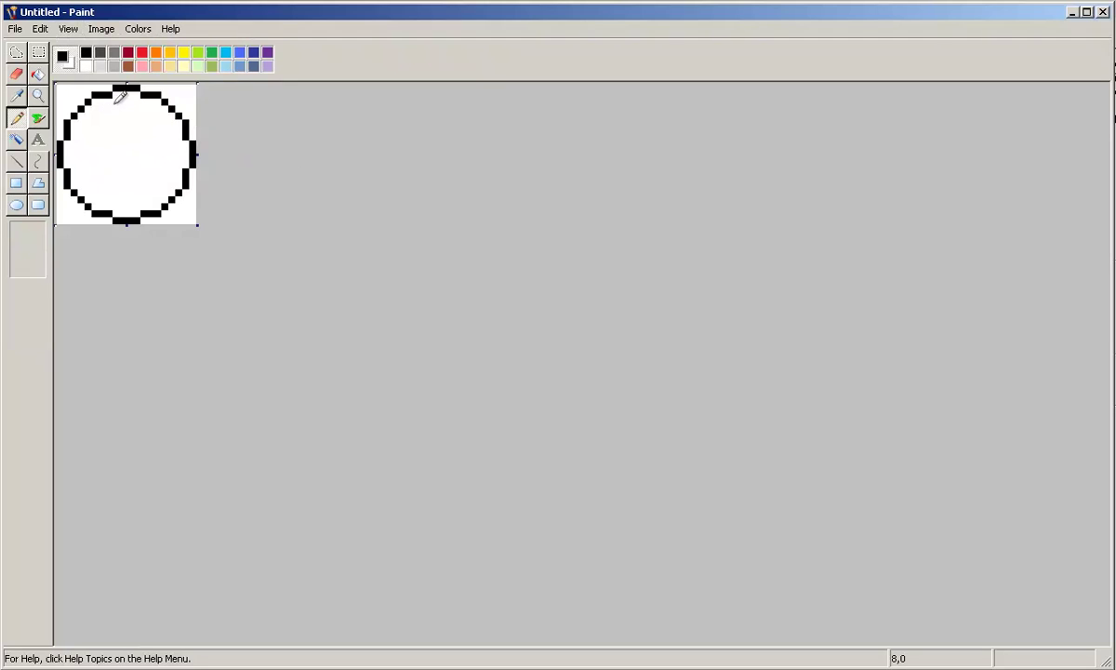
mouse_move(113, 89)
mouse_down()
mouse_move(67, 119)
mouse_move(67, 190)
mouse_up()
key(ctrl+z)
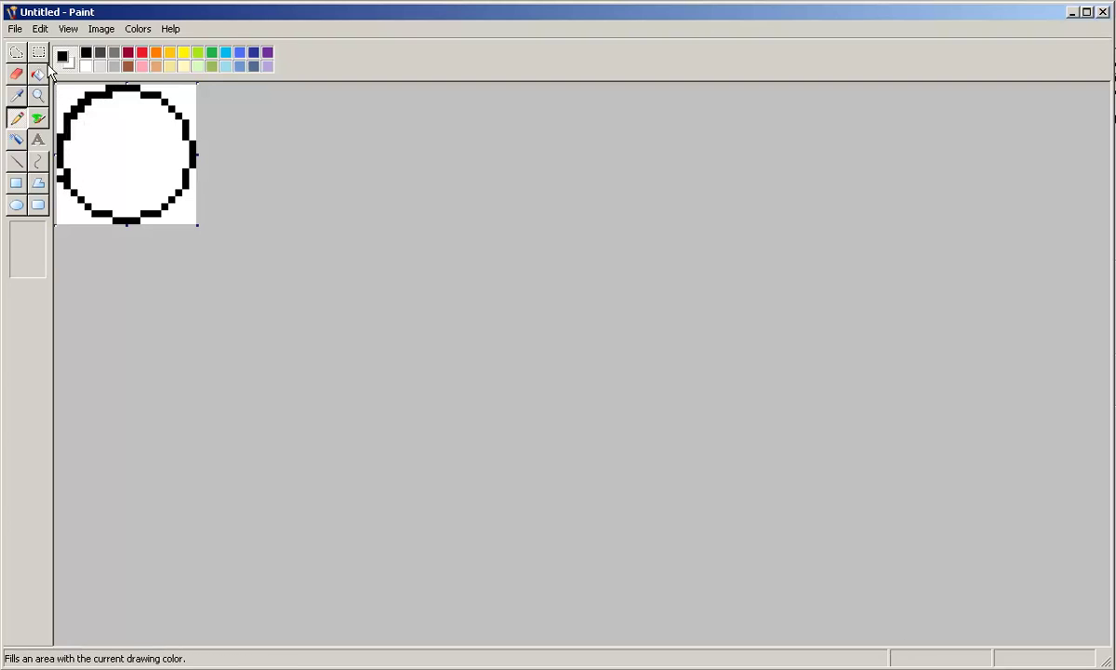
mouse_move(87, 101)
mouse_down()
mouse_move(62, 173)
mouse_move(74, 210)
mouse_up()
click(63, 187)
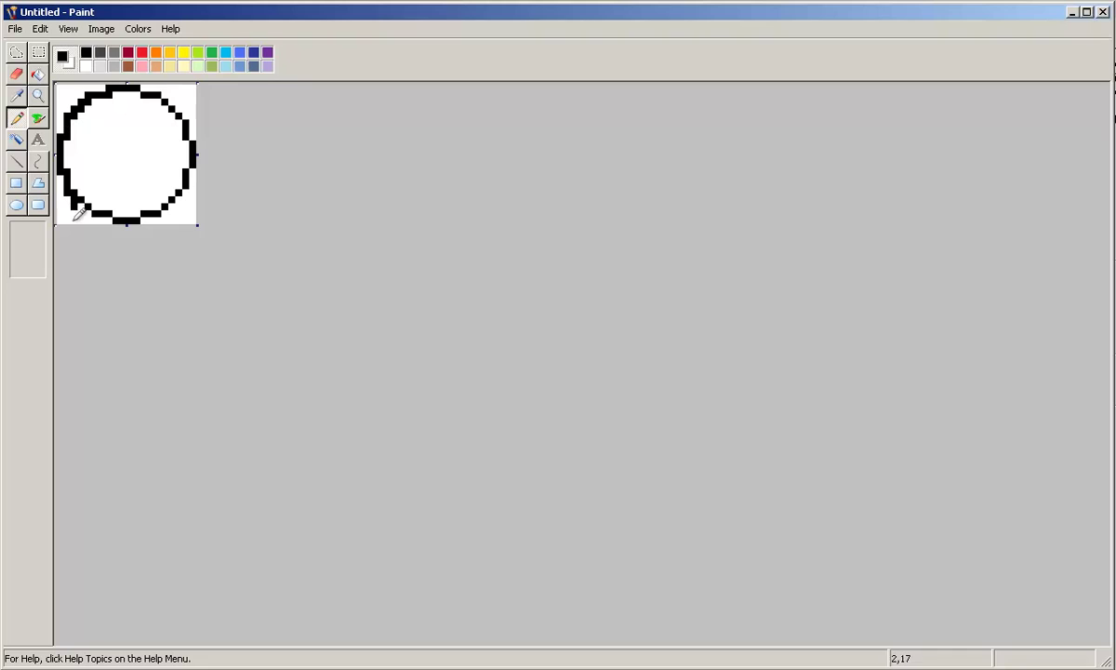
drag(82, 216, 124, 230)
drag(177, 217, 191, 190)
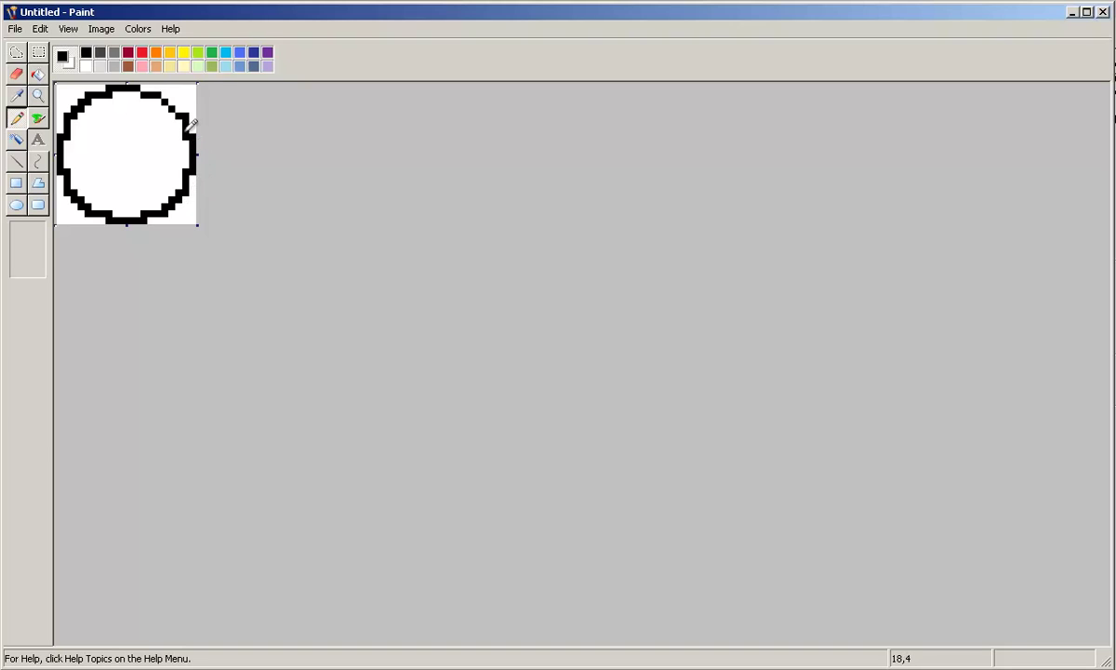
drag(166, 108, 139, 89)
- Resize the canvas to 71 × 71 pixels
click(133, 29)
mouse_move(101, 28)
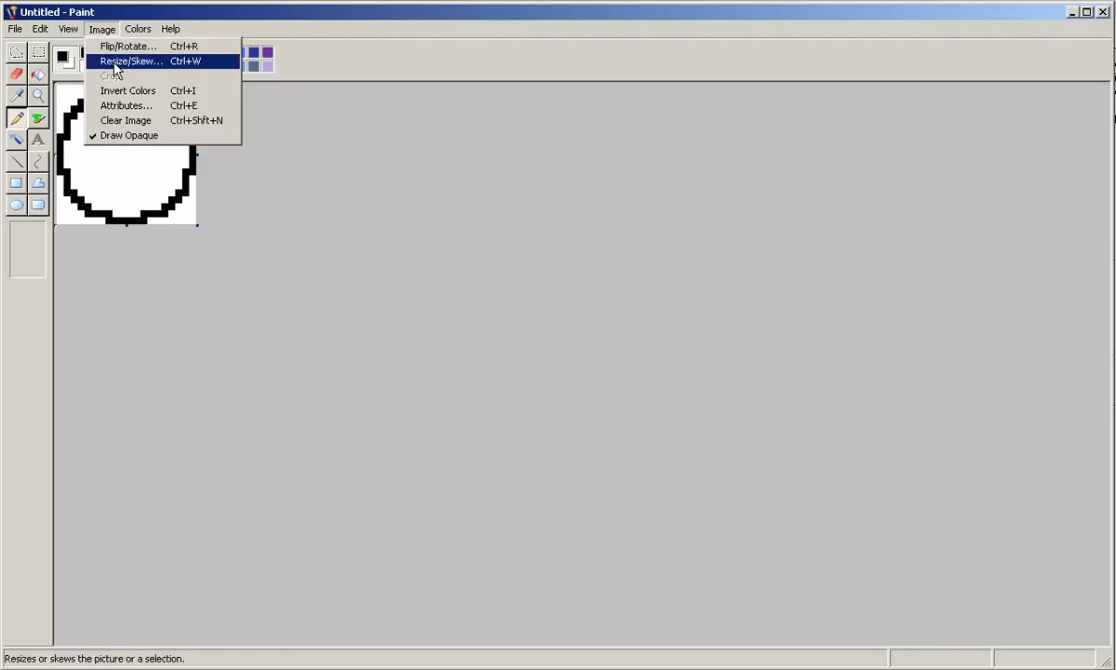
click(119, 107)
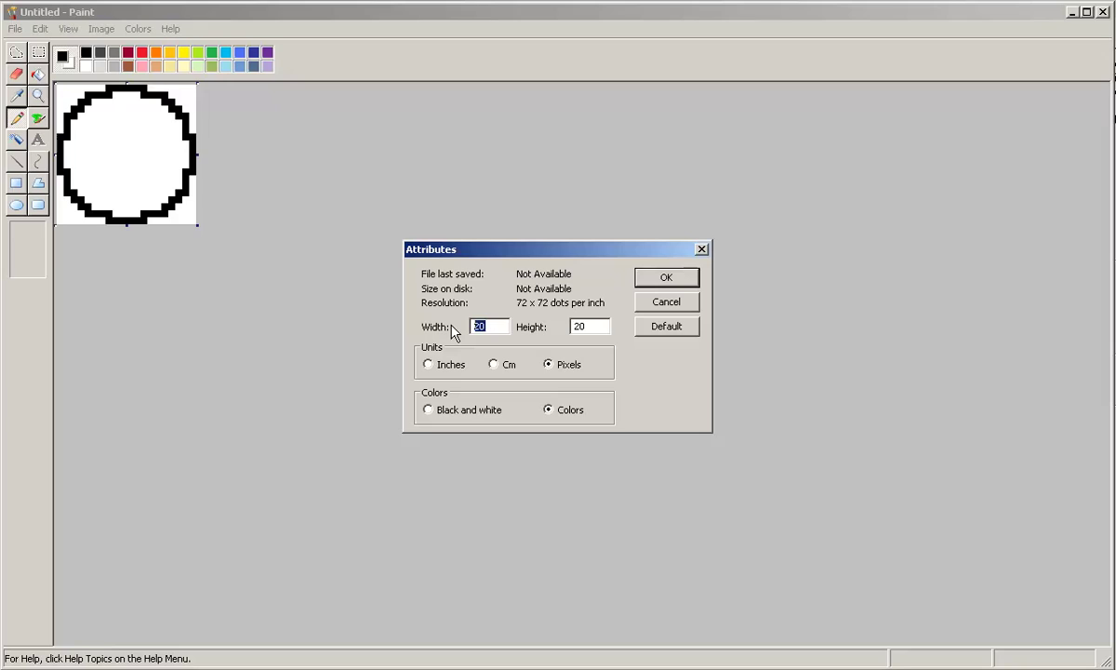
text(71)
text(71)
click(642, 279)
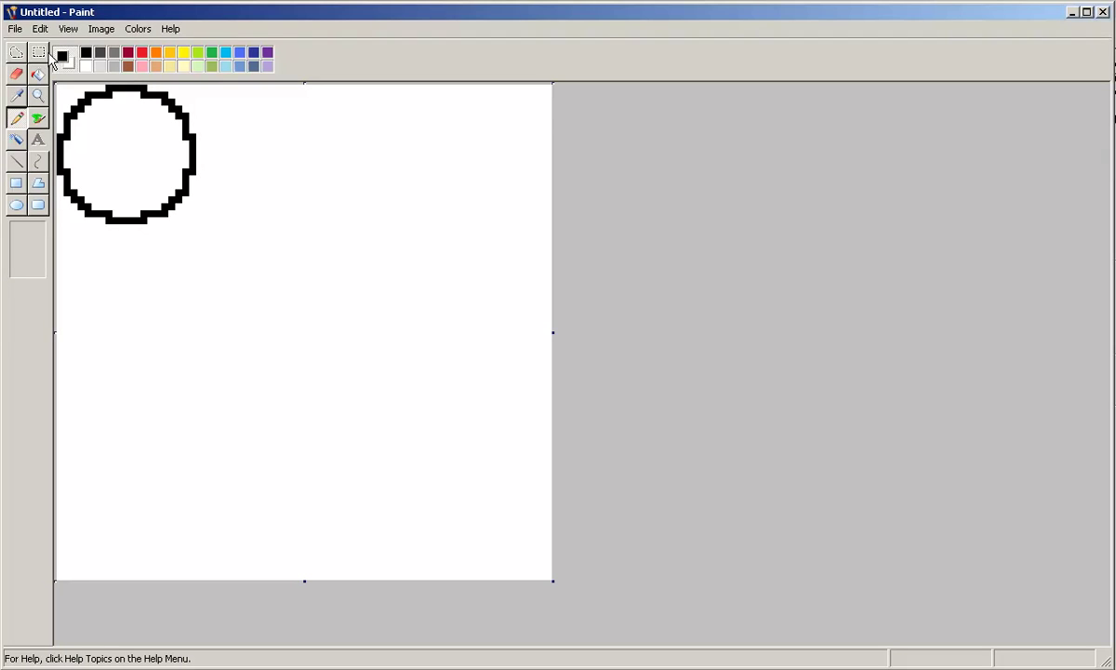
- Start a new blank image without saving the circle, and zoom the view well in
click(19, 29)
click(613, 355)
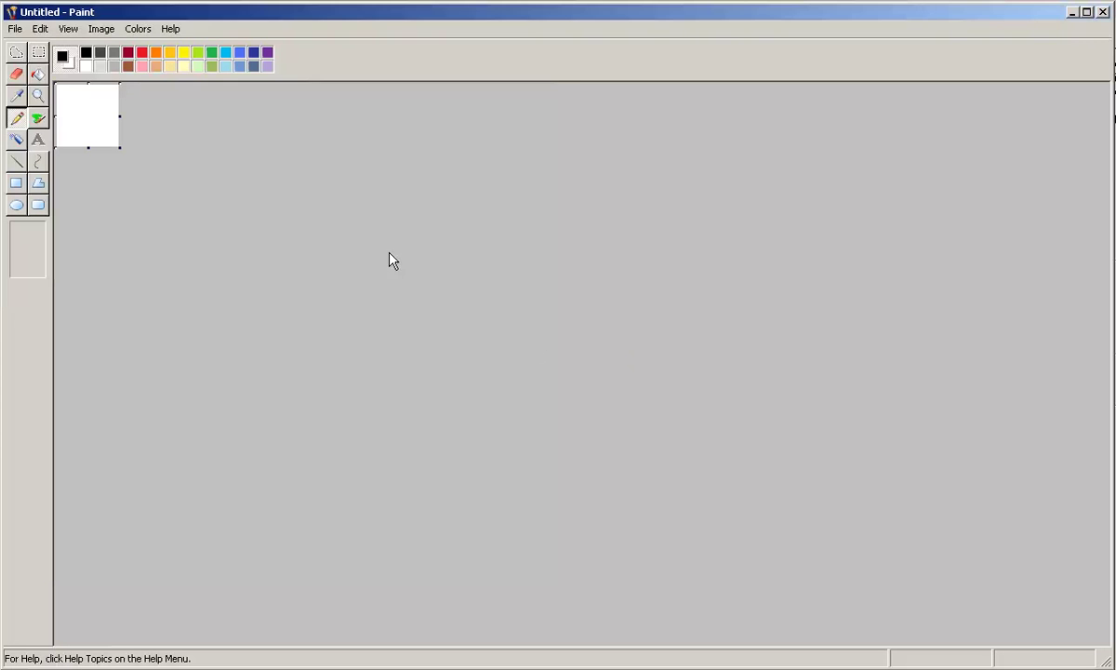
click(38, 96)
click(35, 243)
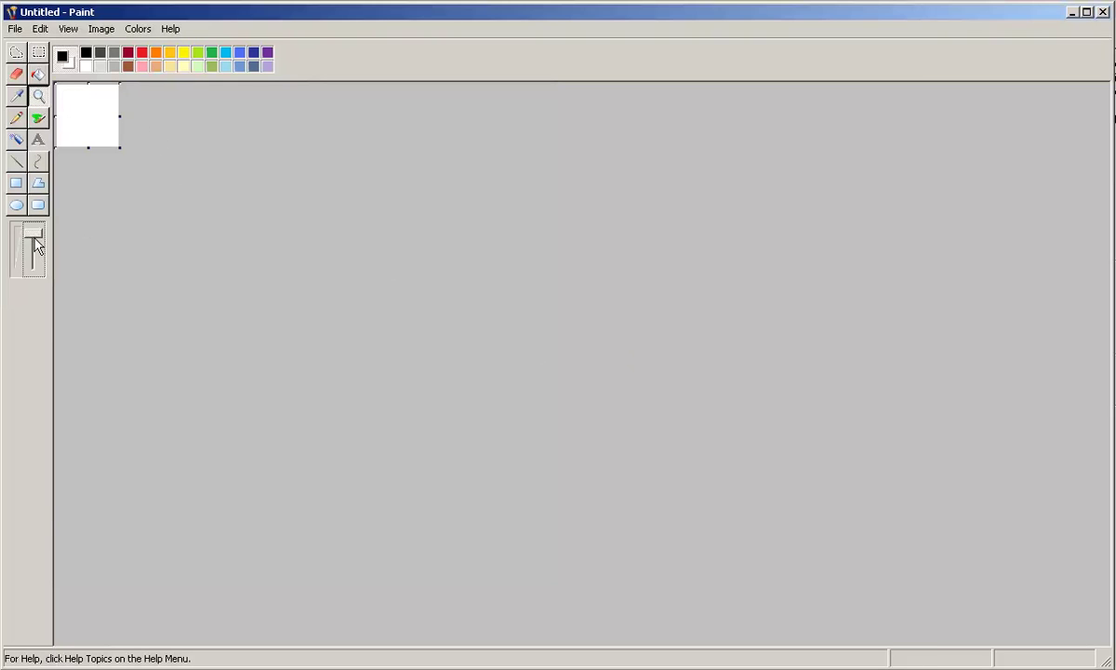
click(37, 250)
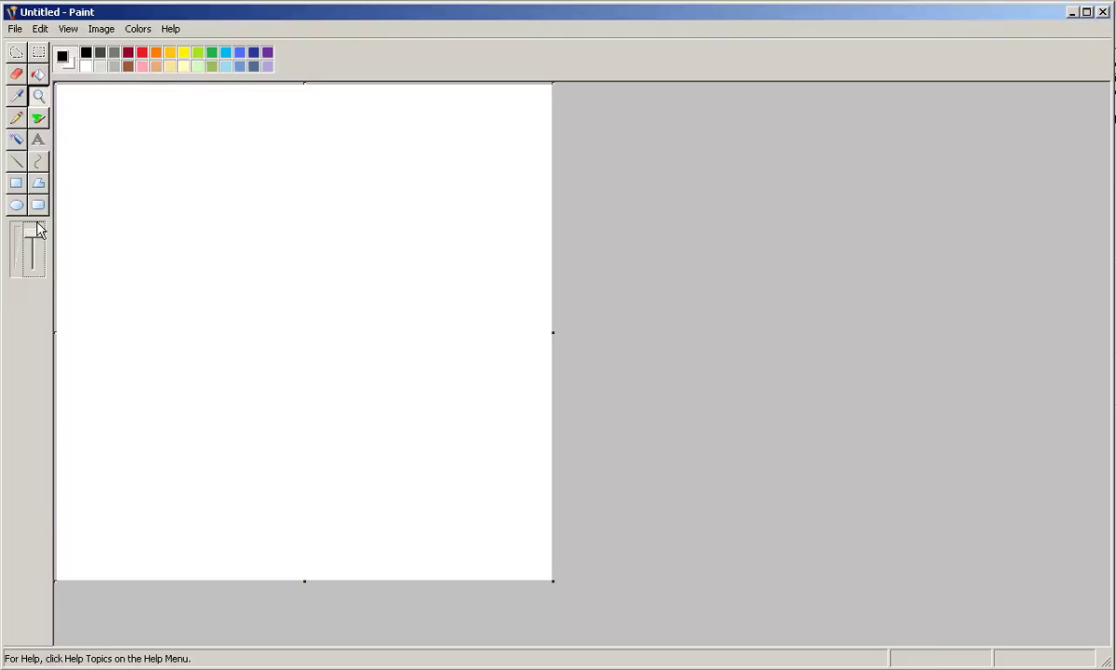
- Drag an ellipse from corner to corner of the 71 × 71 canvas for a large black circle
click(17, 204)
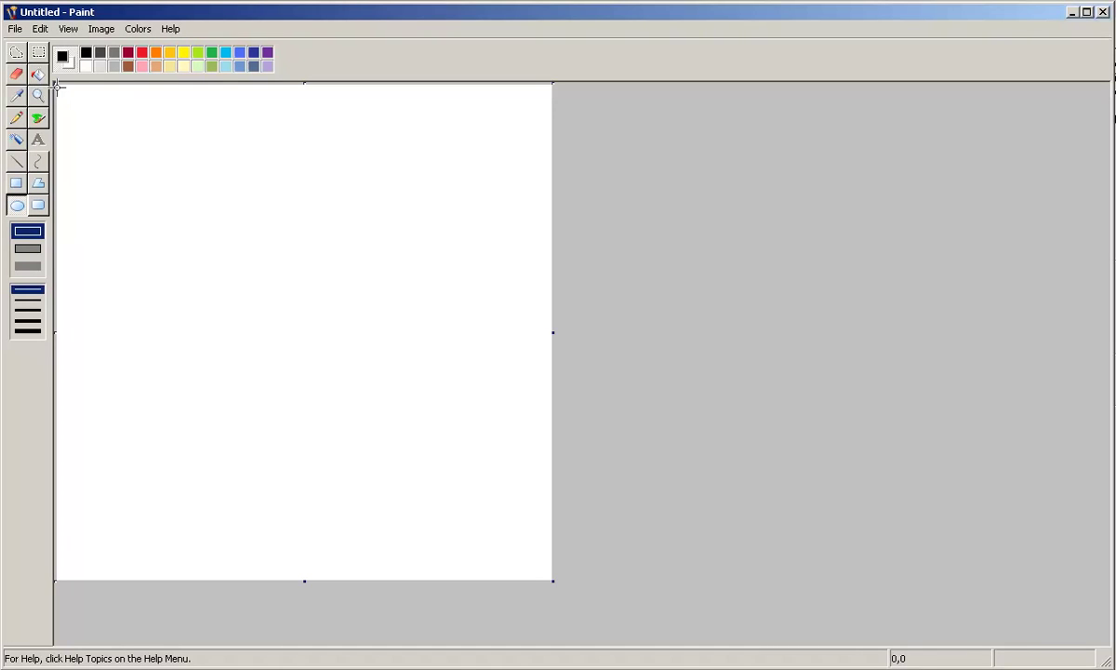
drag(55, 84, 553, 581)
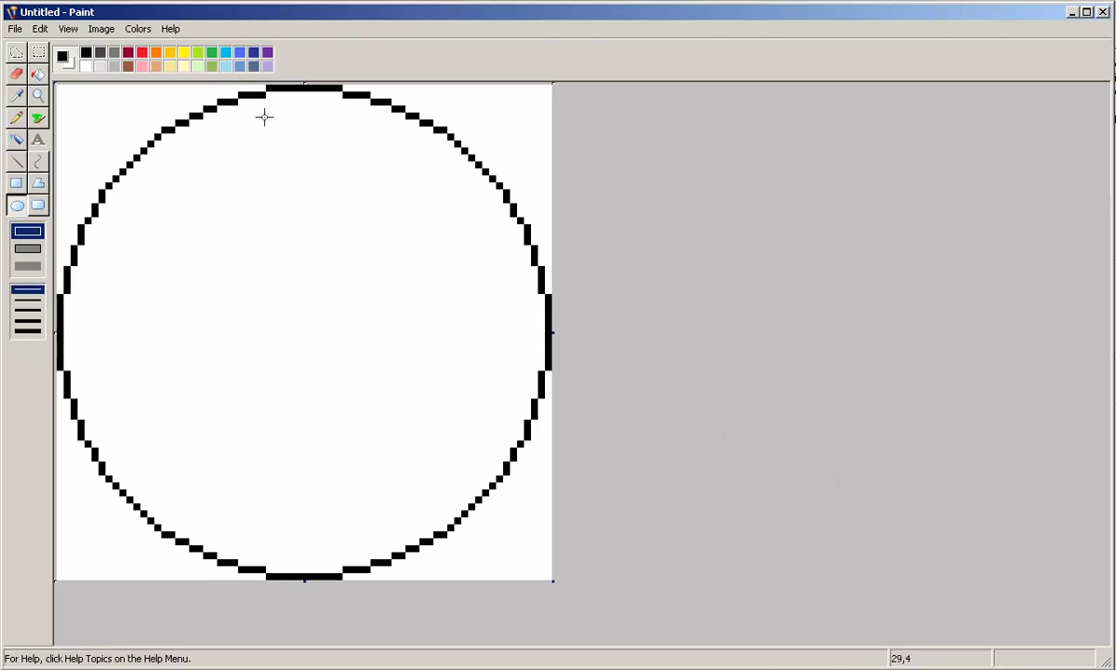
- Draw red lines from the top-left corner to the circle and along its upper-left arc, undoing one mistake
click(141, 52)
click(16, 161)
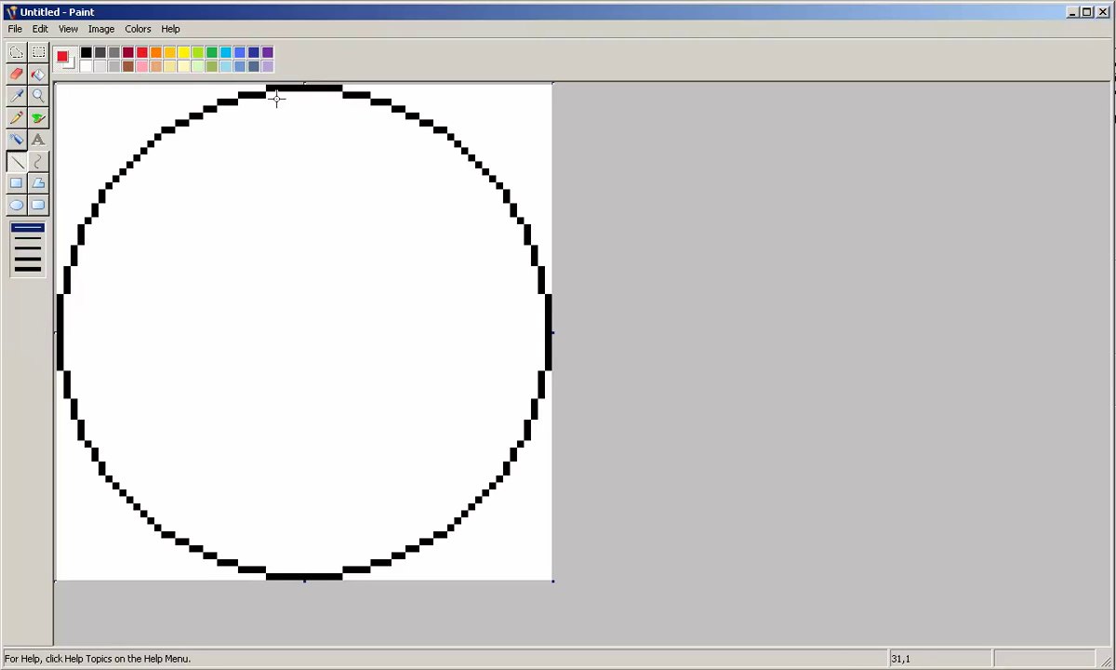
drag(62, 89, 130, 158)
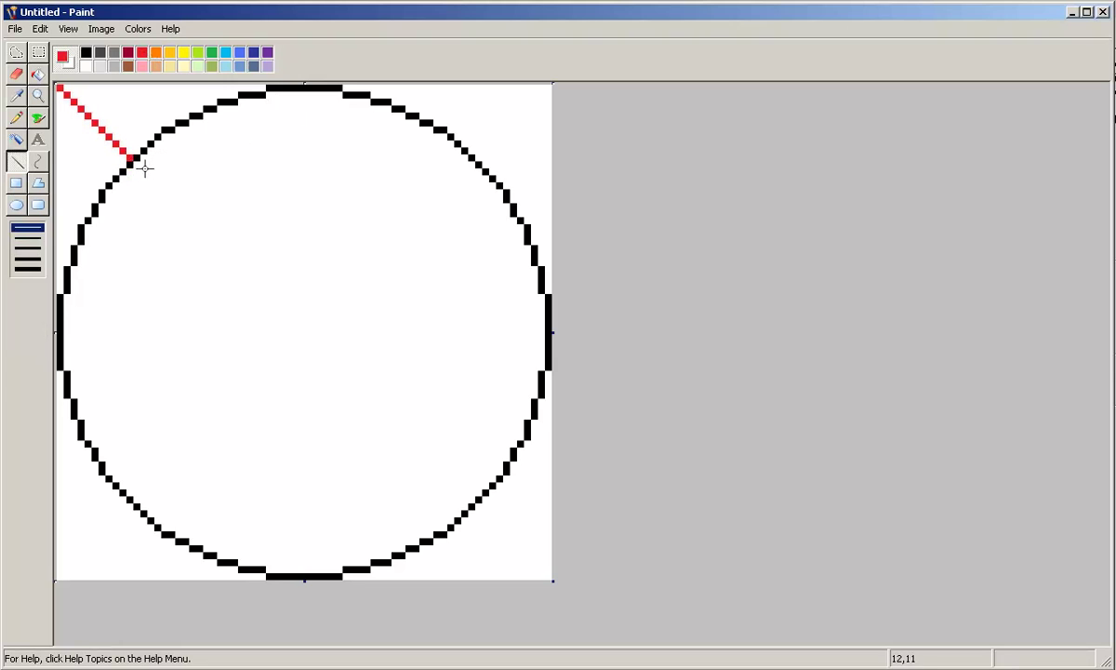
mouse_move(130, 158)
mouse_down()
mouse_move(144, 168)
mouse_move(164, 151)
mouse_up()
key(ctrl+z)
drag(144, 169, 185, 130)
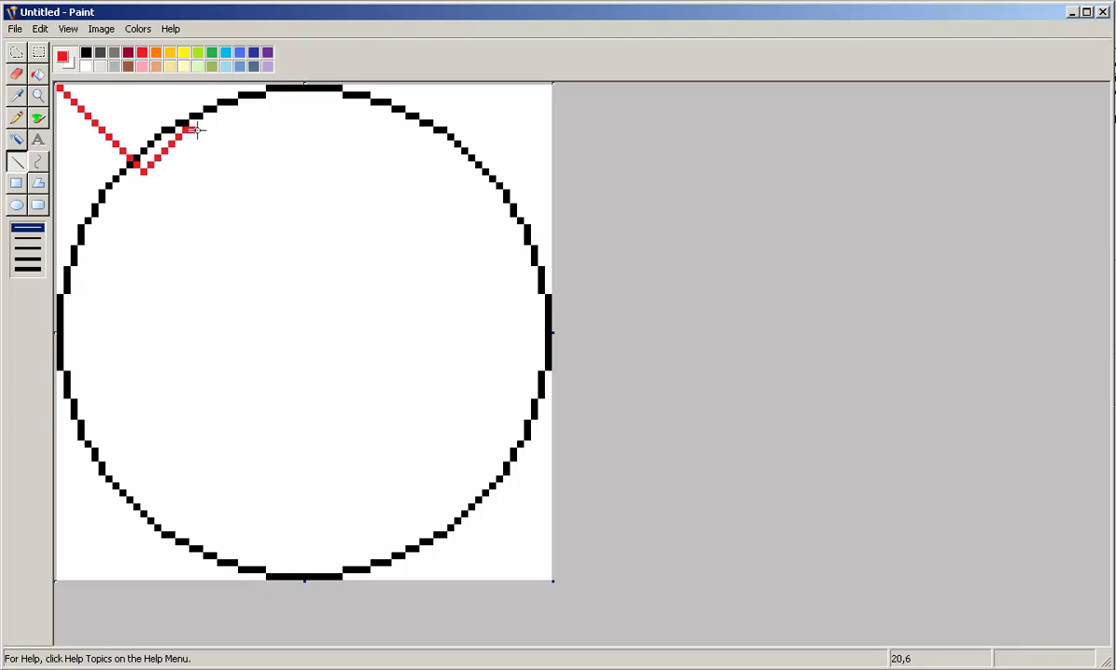
mouse_move(185, 131)
mouse_down()
mouse_move(275, 97)
mouse_move(327, 102)
mouse_move(269, 90)
mouse_move(316, 105)
mouse_up()
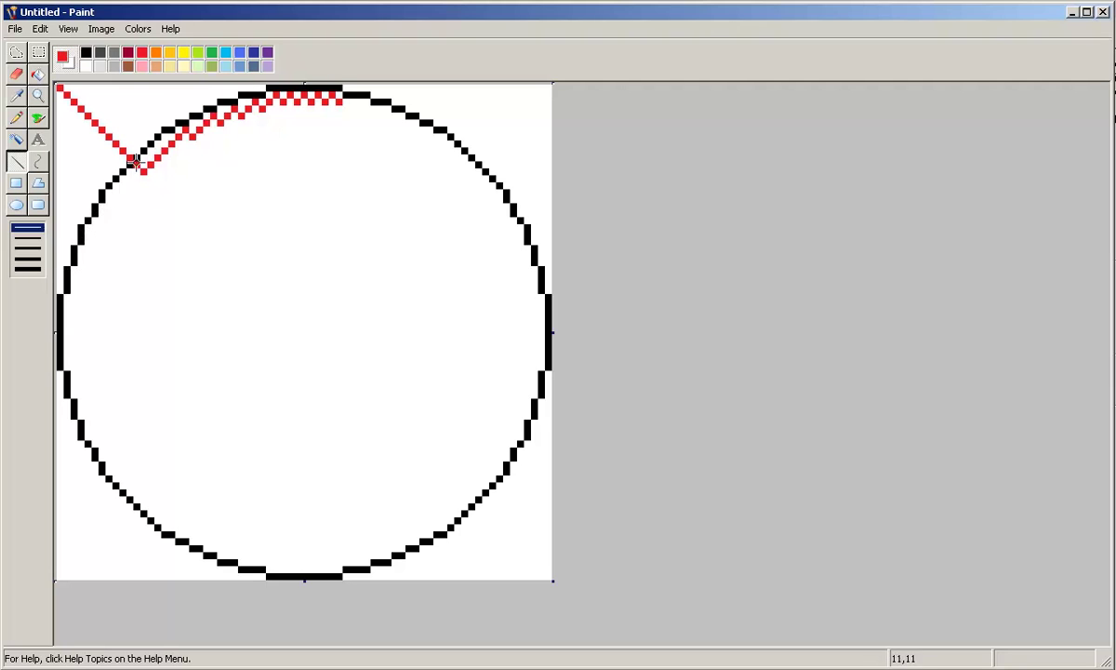
- Pick black from the palette as the drawing colour again
click(86, 53)
click(523, 227)
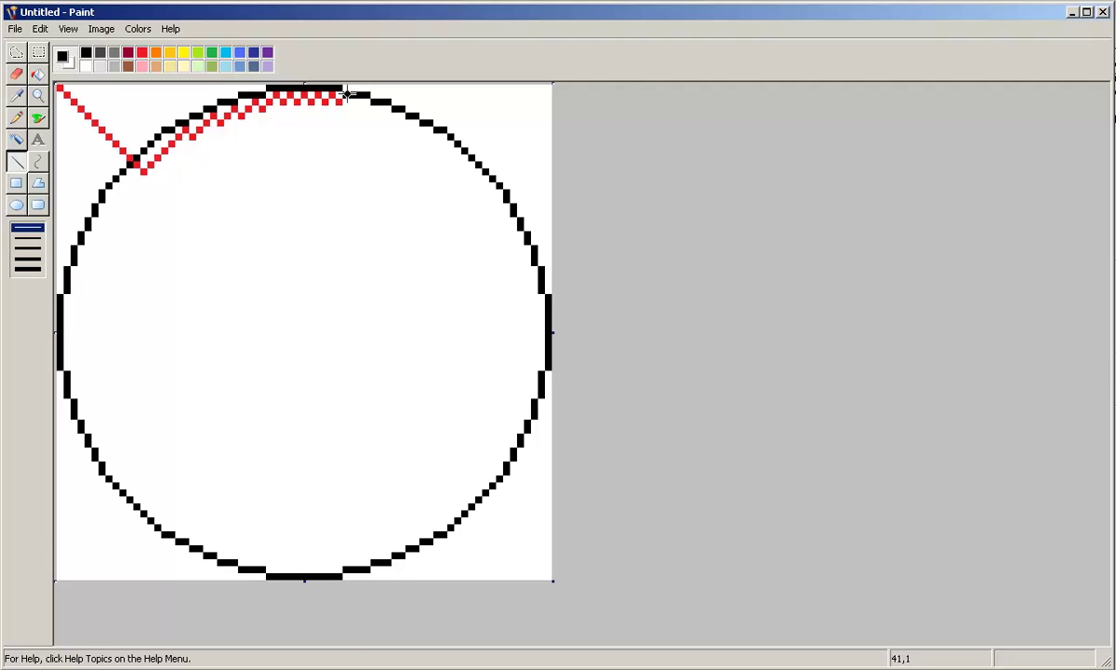
- Resize the canvas in Image Attributes to a short, wide strip 50 pixels across
click(138, 29)
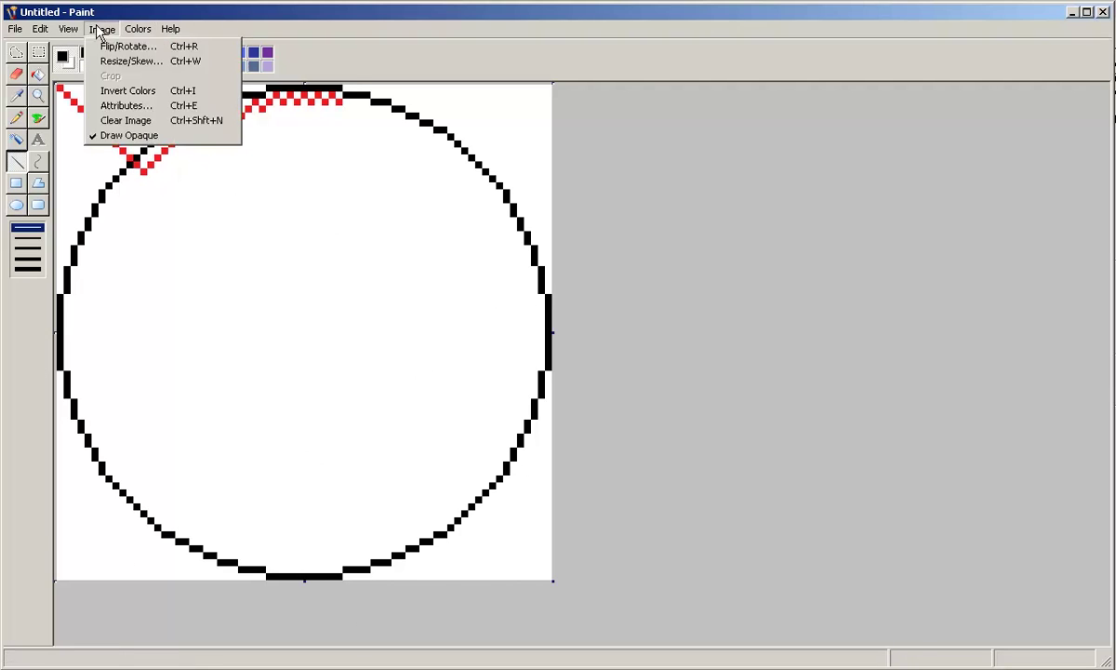
click(117, 12)
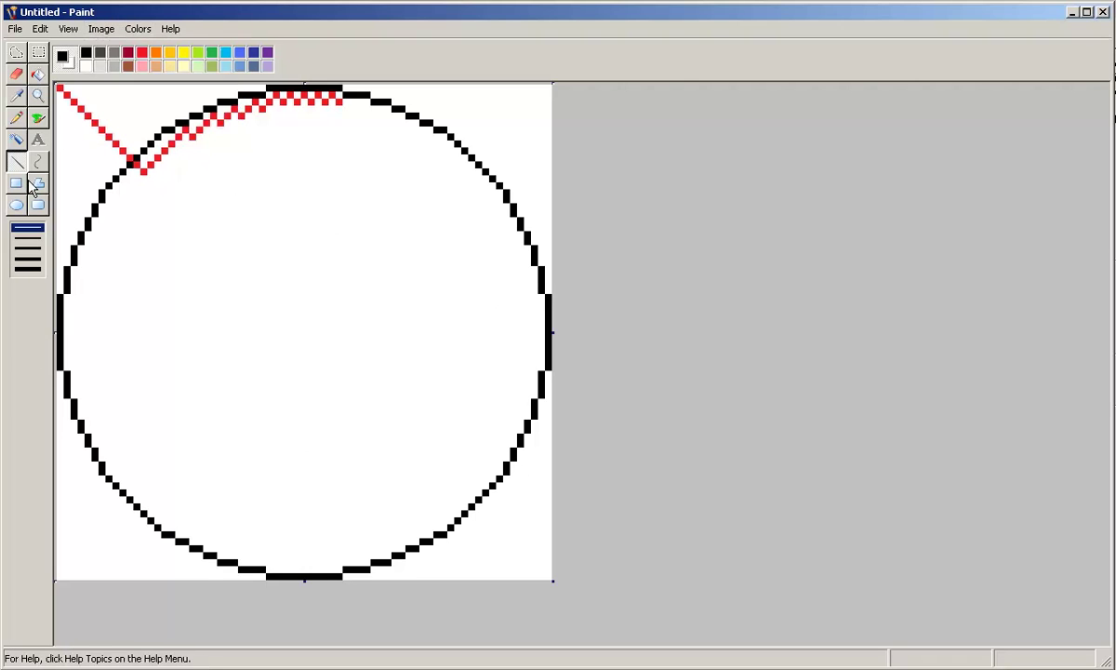
click(16, 204)
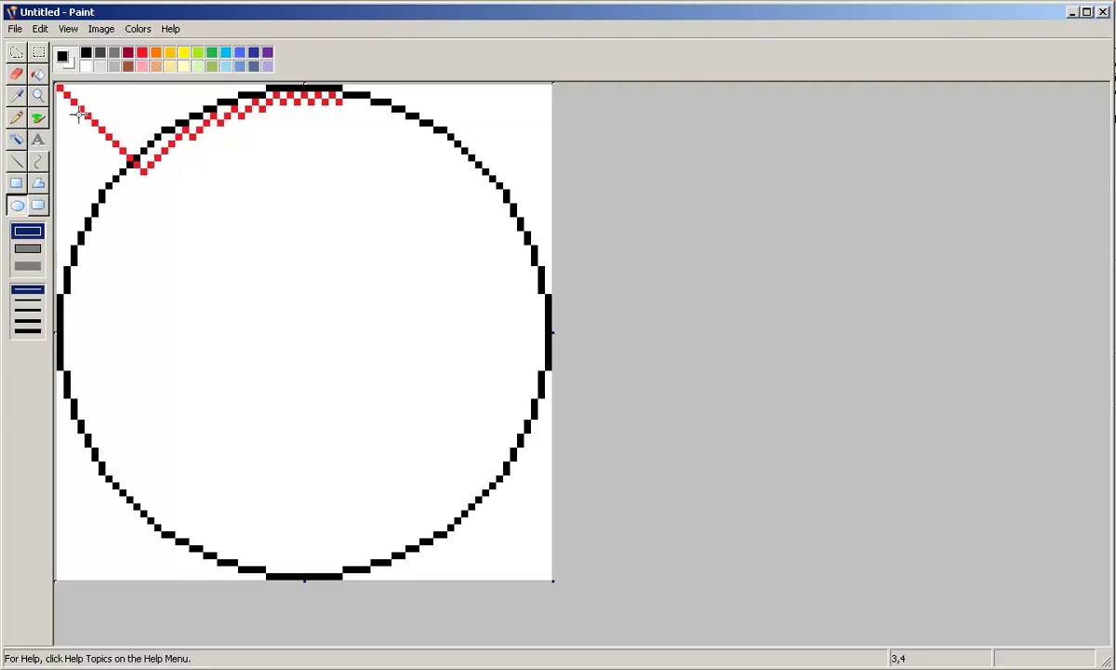
click(101, 30)
click(111, 105)
text(2)
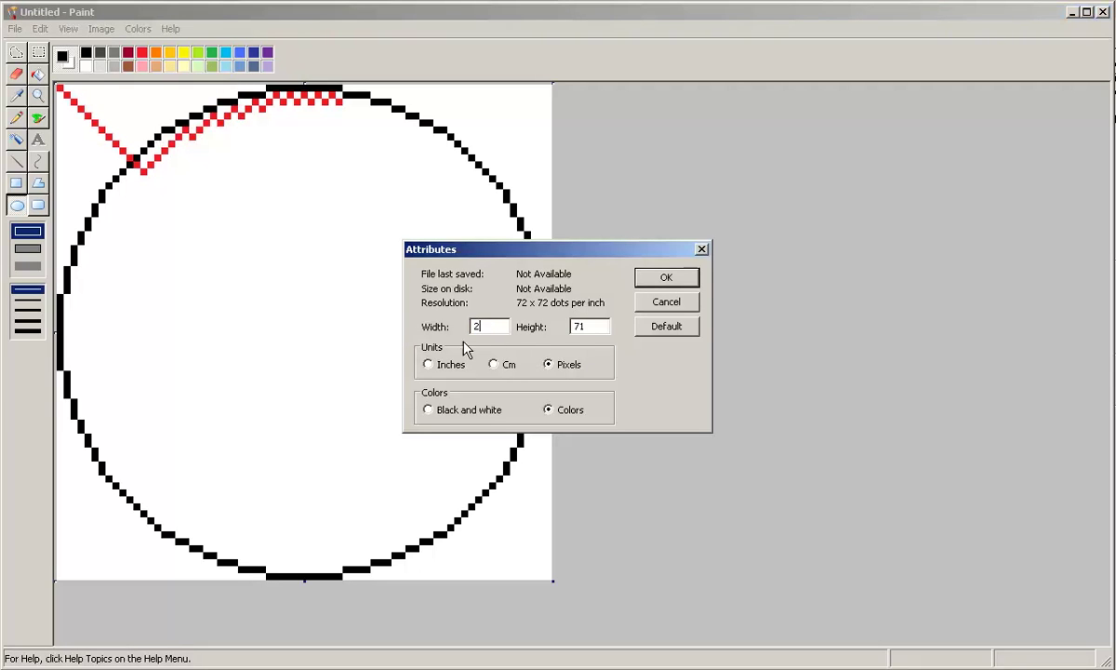
text(0)
double_click(497, 327)
text(50)
double_click(583, 325)
text(0)
click(666, 277)
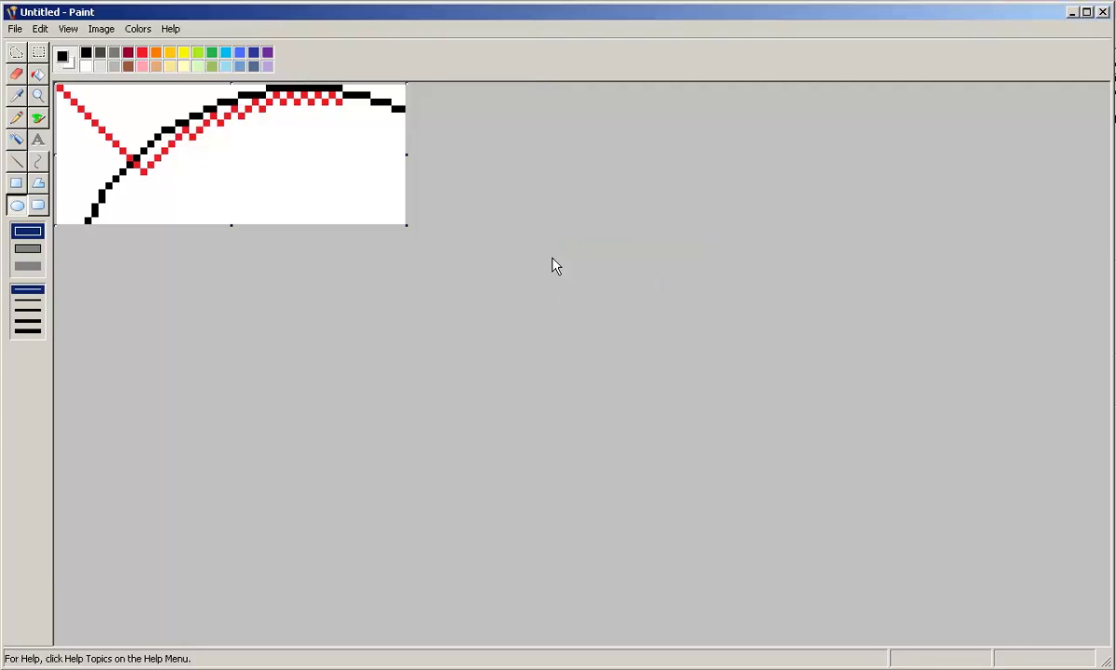
- Start a new image without saving, zoom in, and drag a black ellipse filling the canvas
click(16, 28)
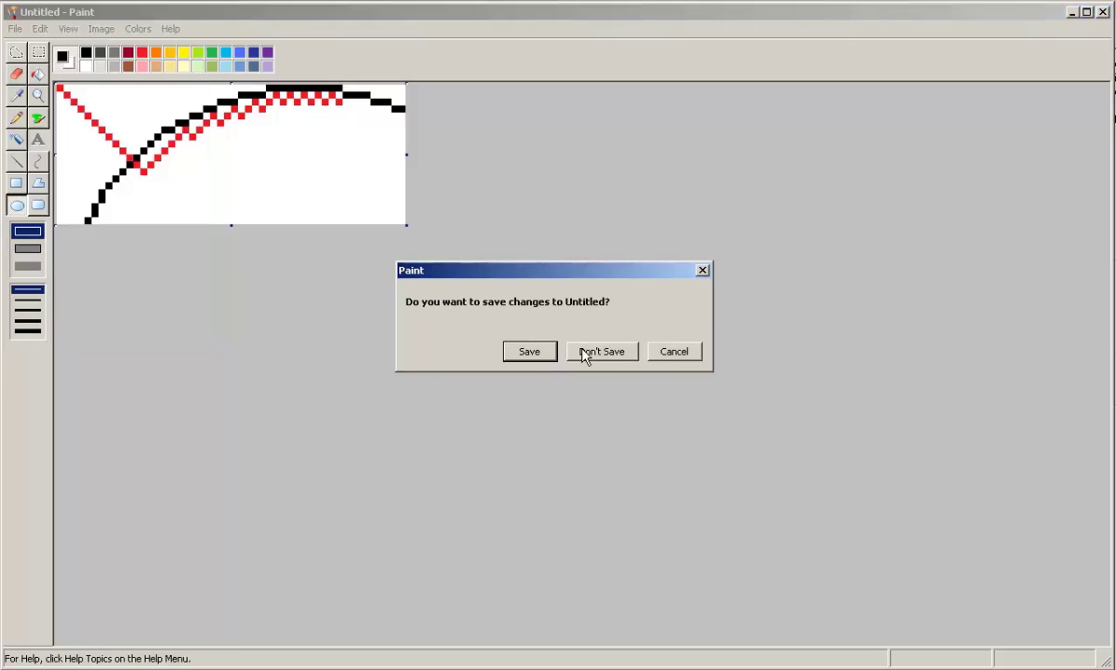
click(586, 353)
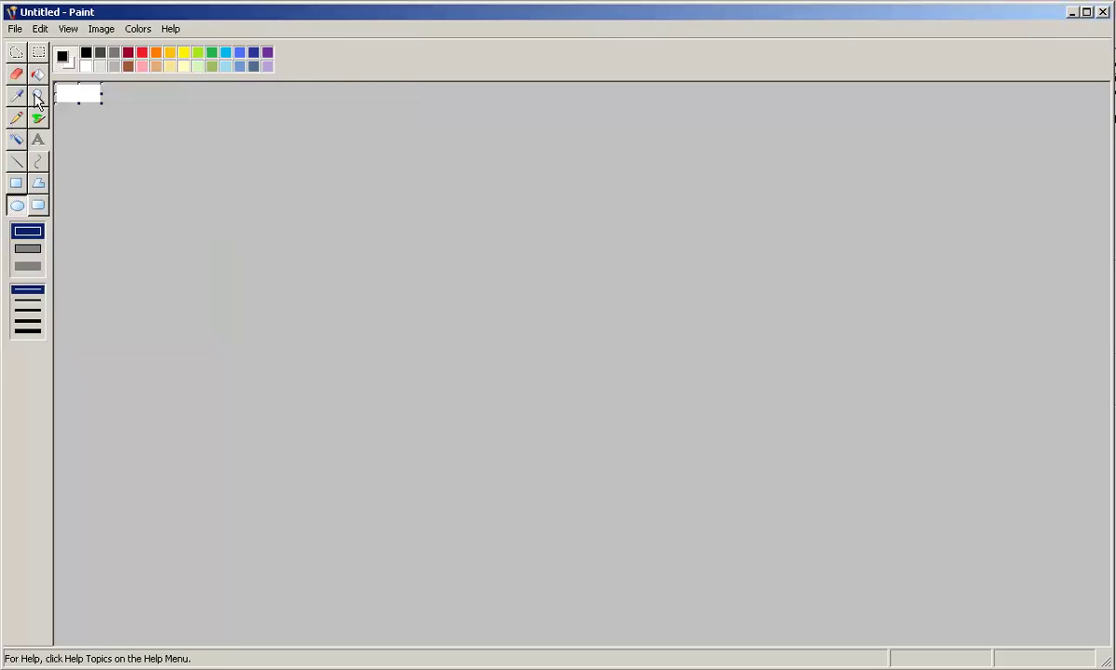
click(38, 95)
drag(33, 254, 28, 231)
click(17, 205)
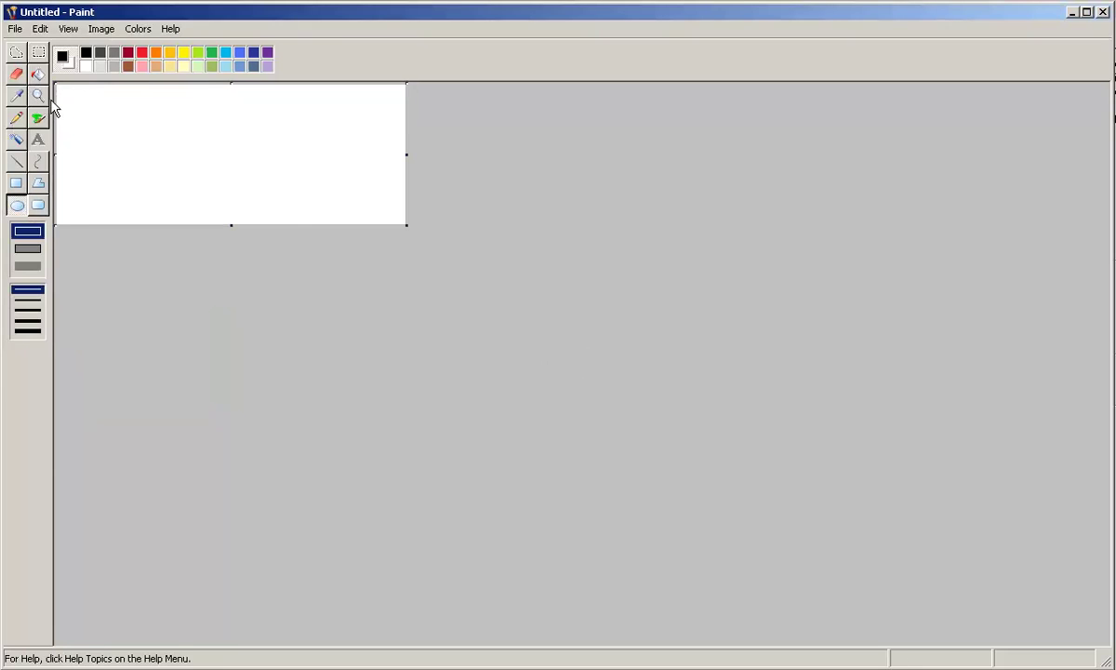
drag(58, 86, 406, 226)
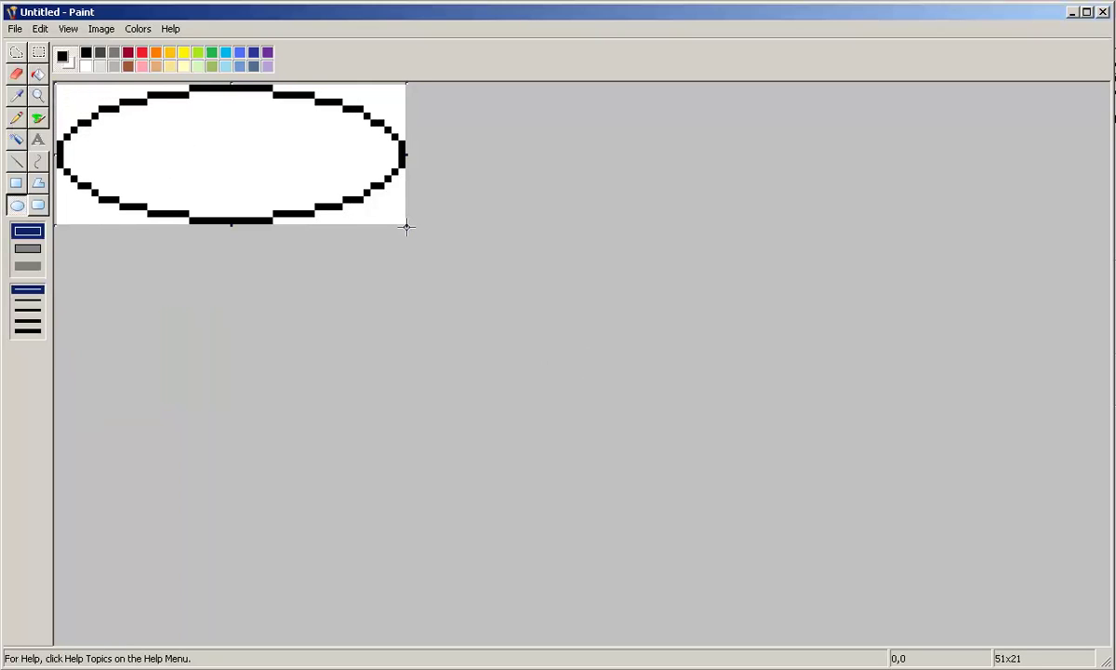